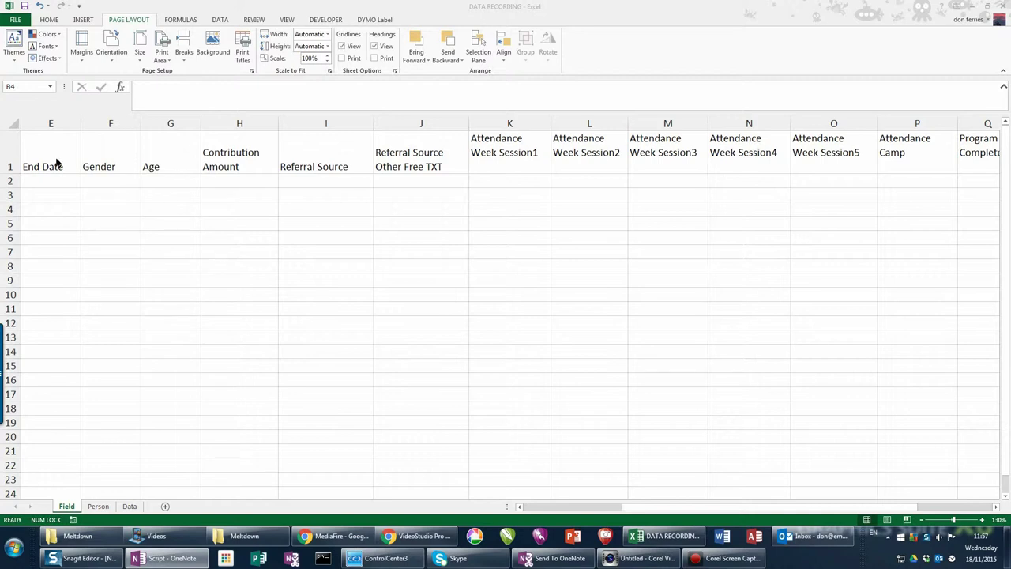
Review the headers from ID through Gender, ending on cell H1
{"action": "left_click", "coordinate": [57, 163]}
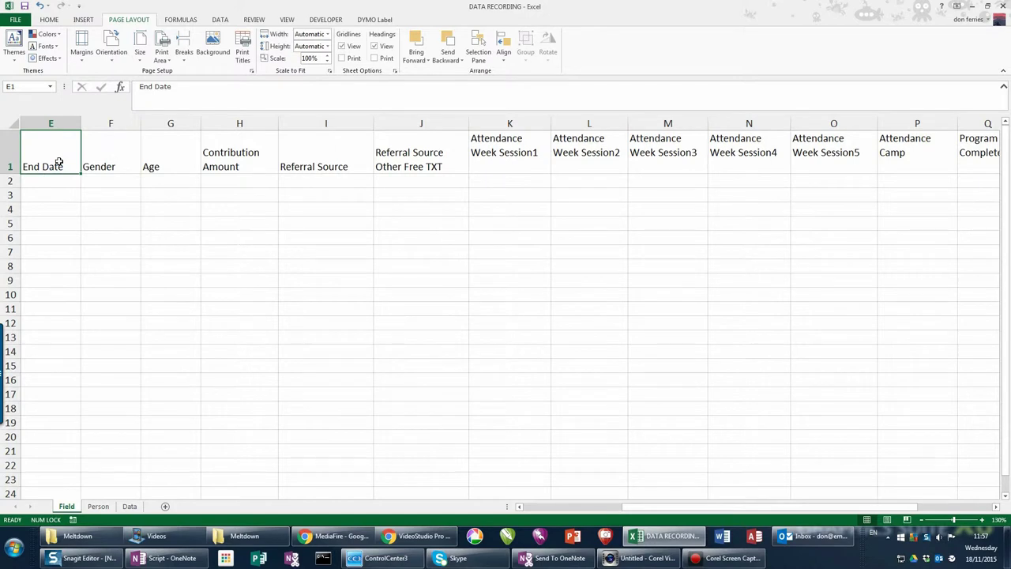
{"action": "key", "text": "Left"}
{"action": "key", "text": "Left"}
{"action": "key", "text": "Left"}
{"action": "key", "text": "Left"}
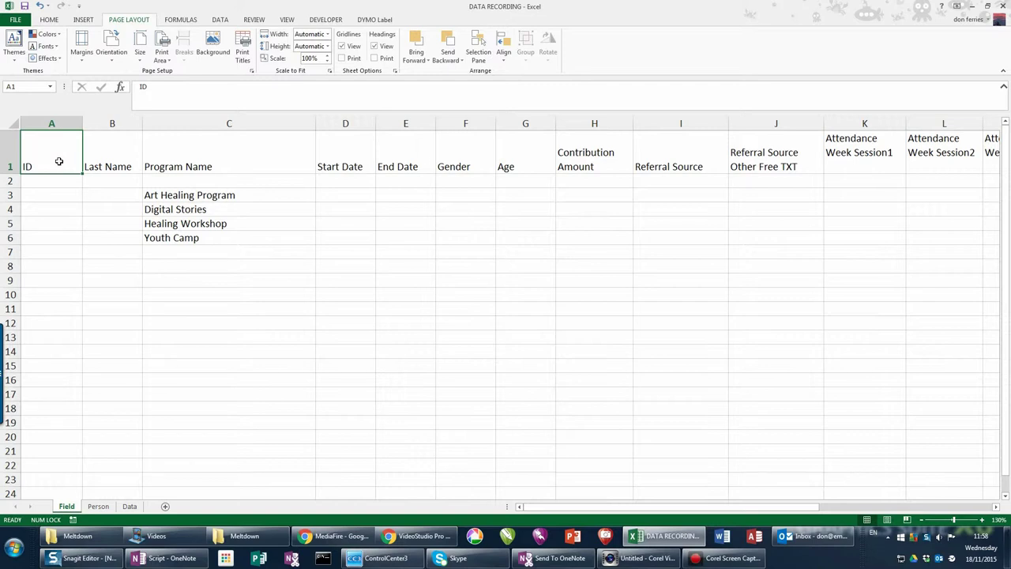
{"action": "key", "text": "Right"}
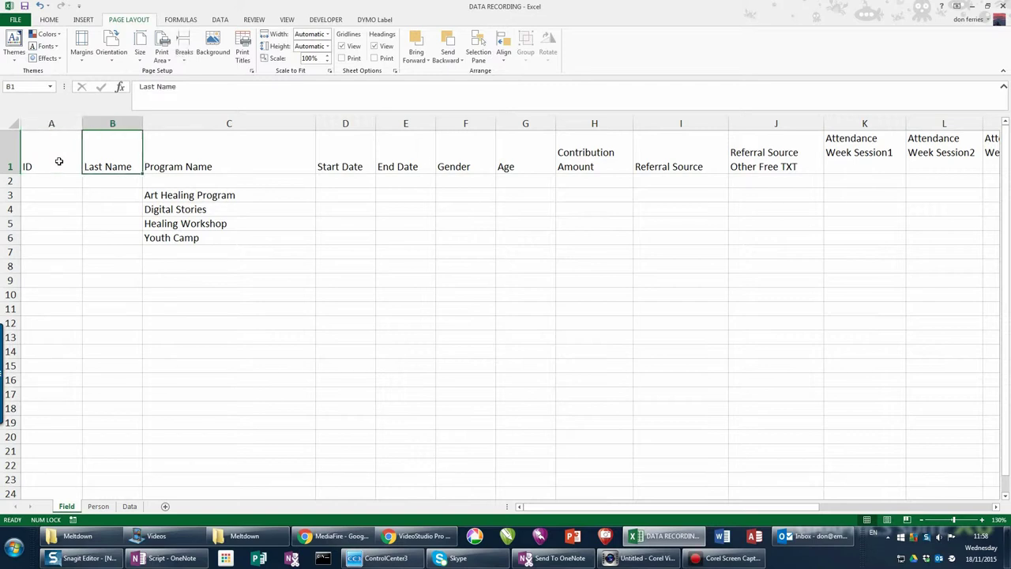
{"action": "key", "text": "Right"}
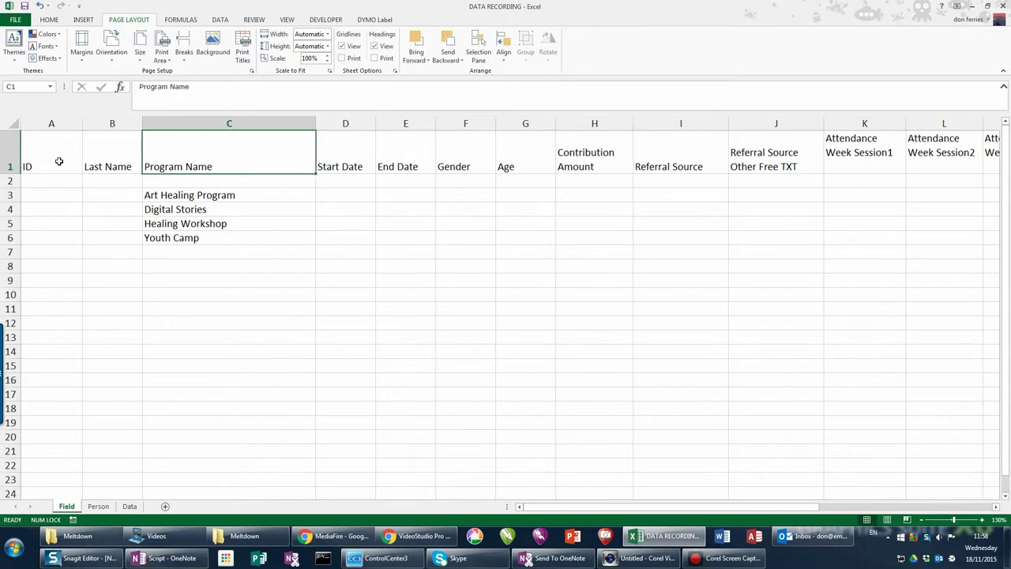
{"action": "key", "text": "Right"}
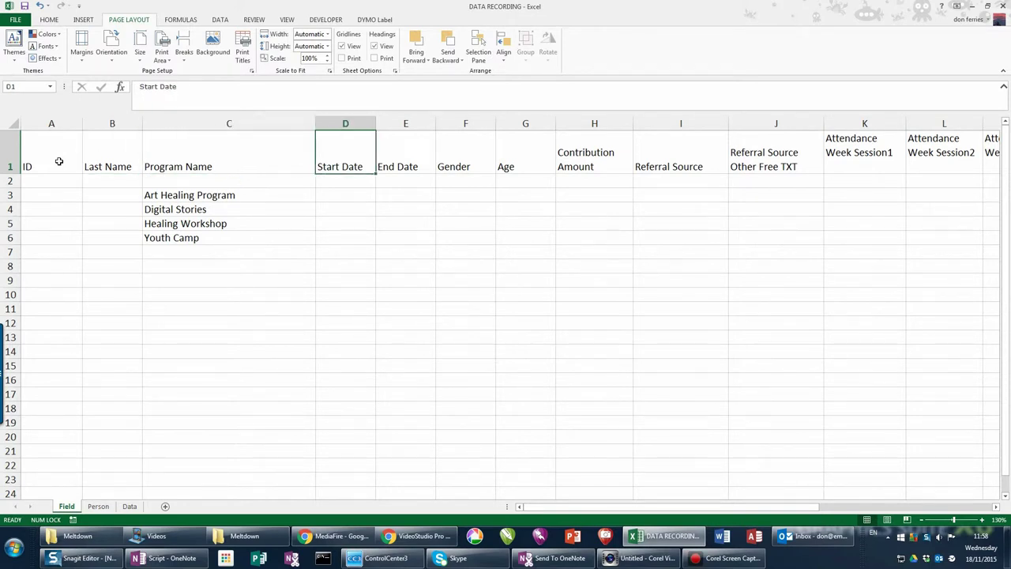
{"action": "key", "text": "Right"}
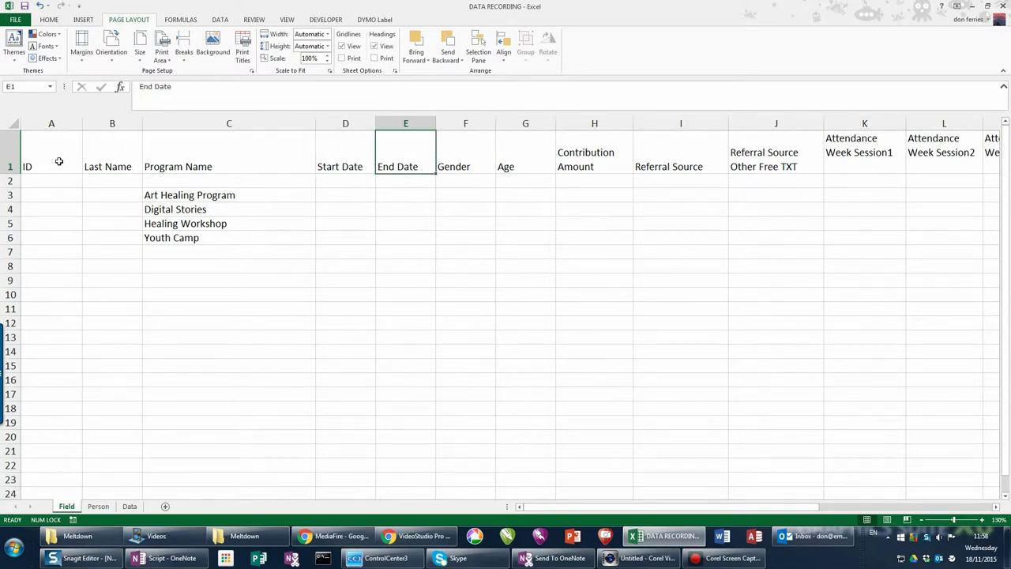
{"action": "key", "text": "Right"}
{"action": "key", "text": "Right"}
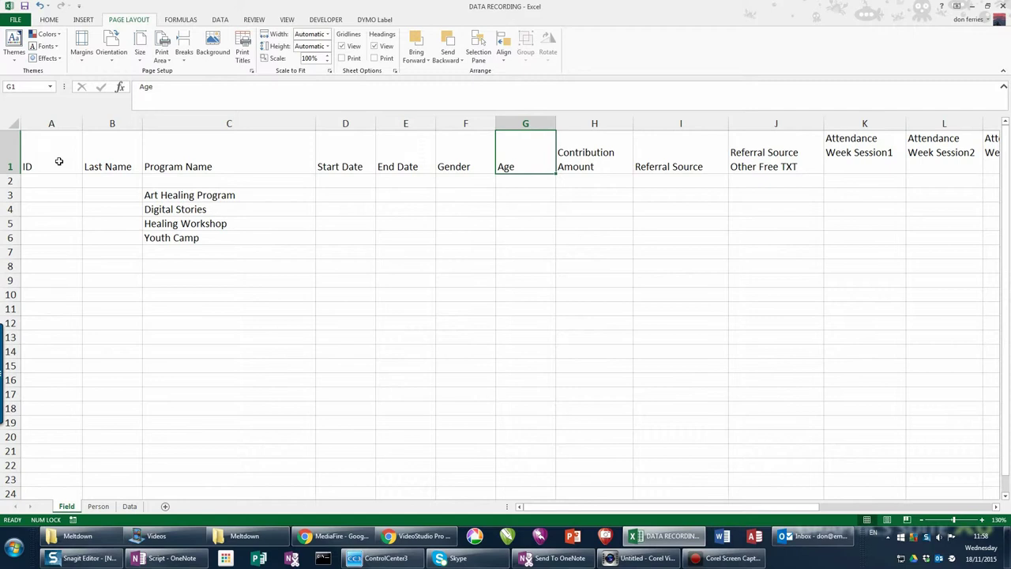
{"action": "key", "text": "Right"}
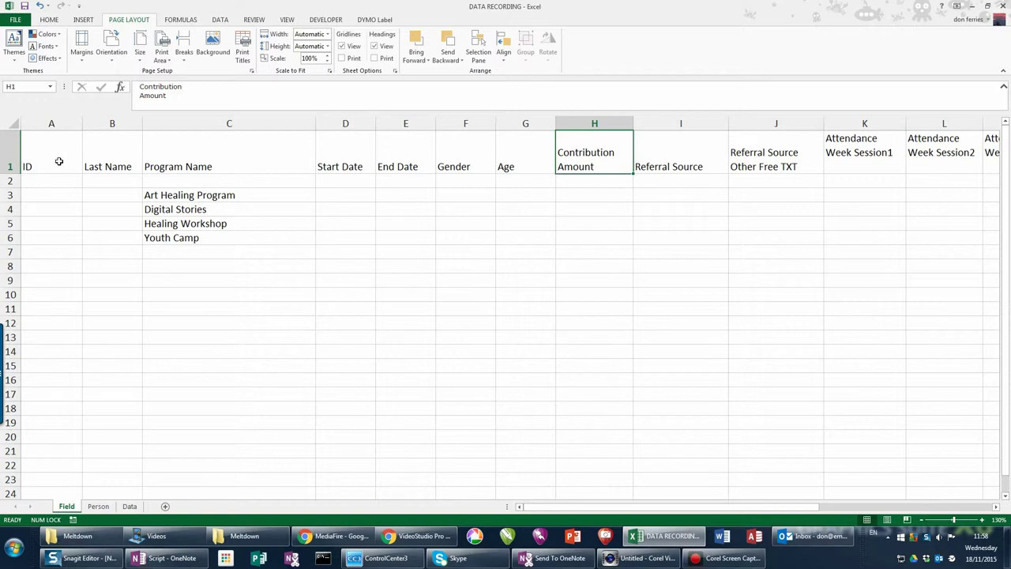
Enter 'contribution' and 'Amount' on two lines within H1
{"action": "type", "text": "con"}
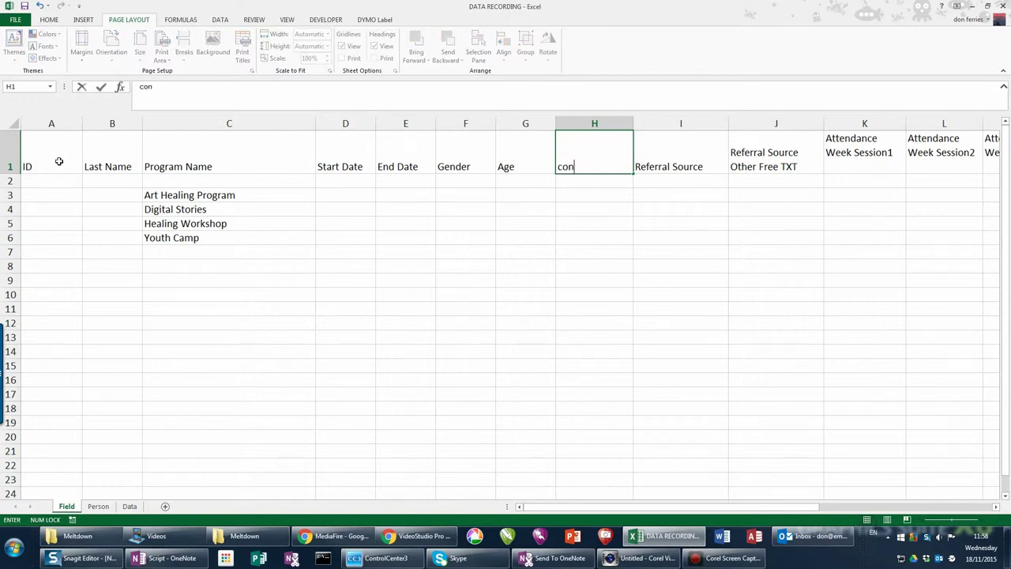
{"action": "type", "text": "tribution"}
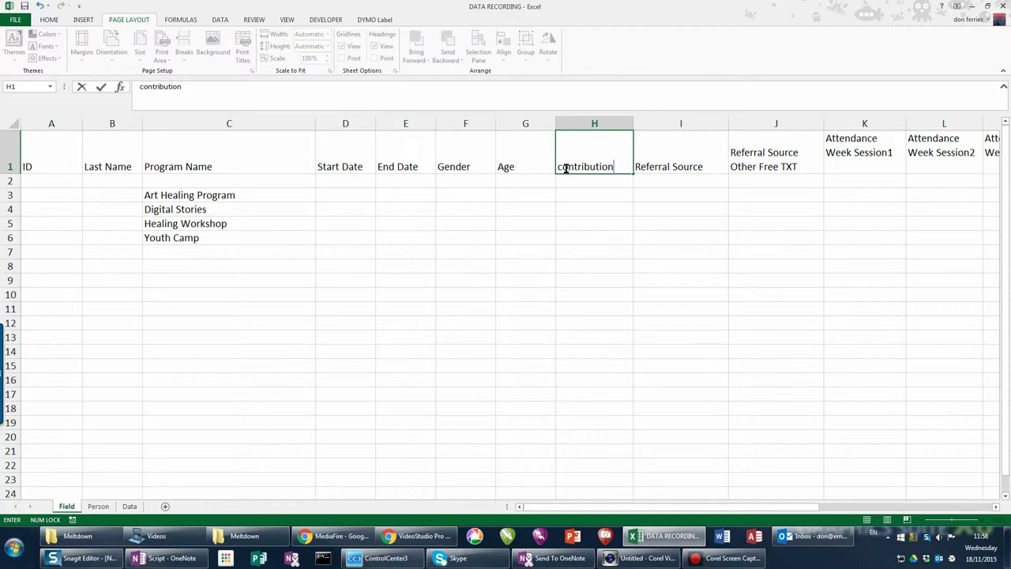
{"action": "key", "text": "alt"}
{"action": "key", "text": "alt+Return"}
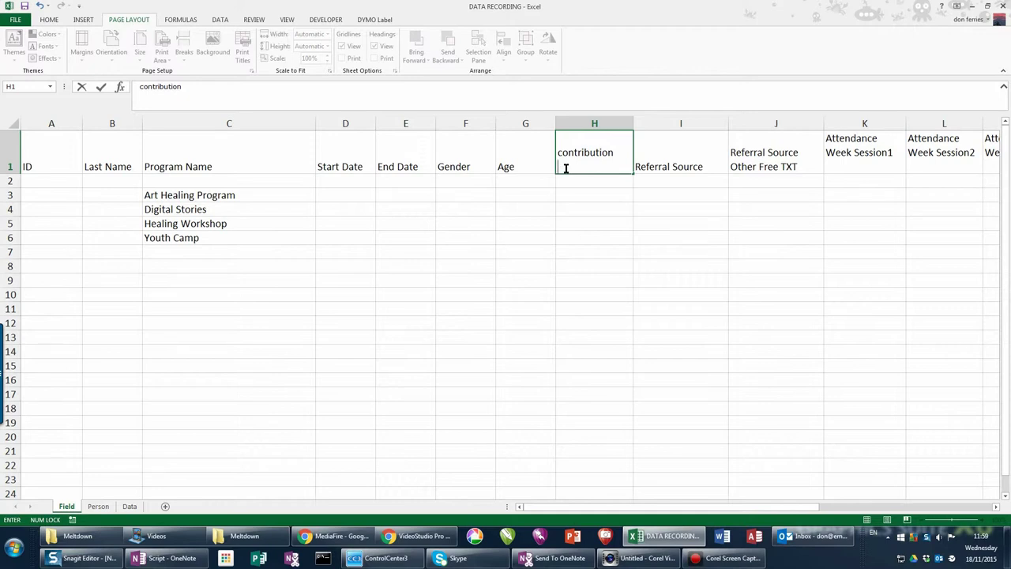
{"action": "type", "text": "Amount"}
{"action": "key", "text": "Return"}
{"action": "left_click", "coordinate": [566, 168]}
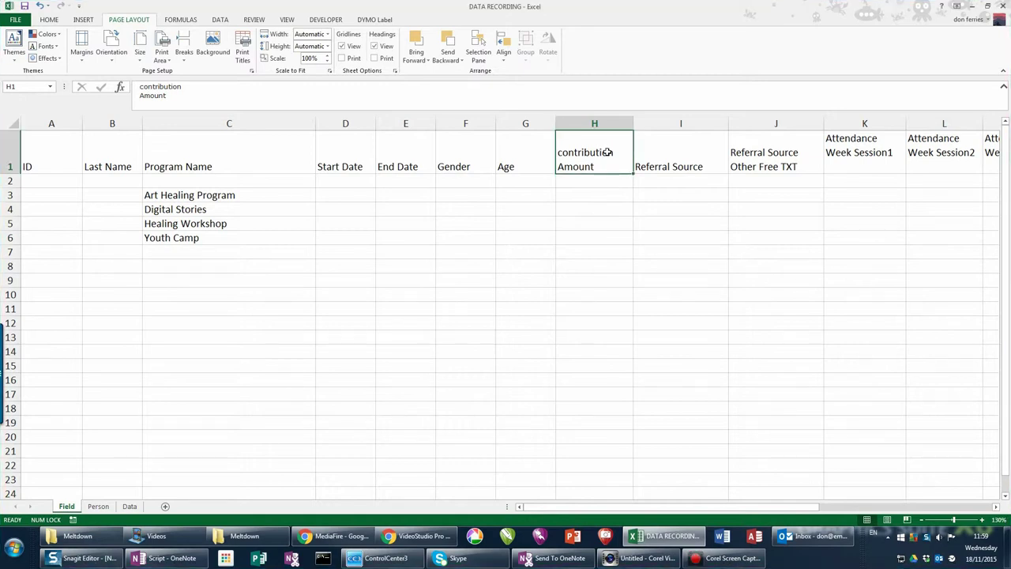
{"action": "left_click", "coordinate": [672, 162]}
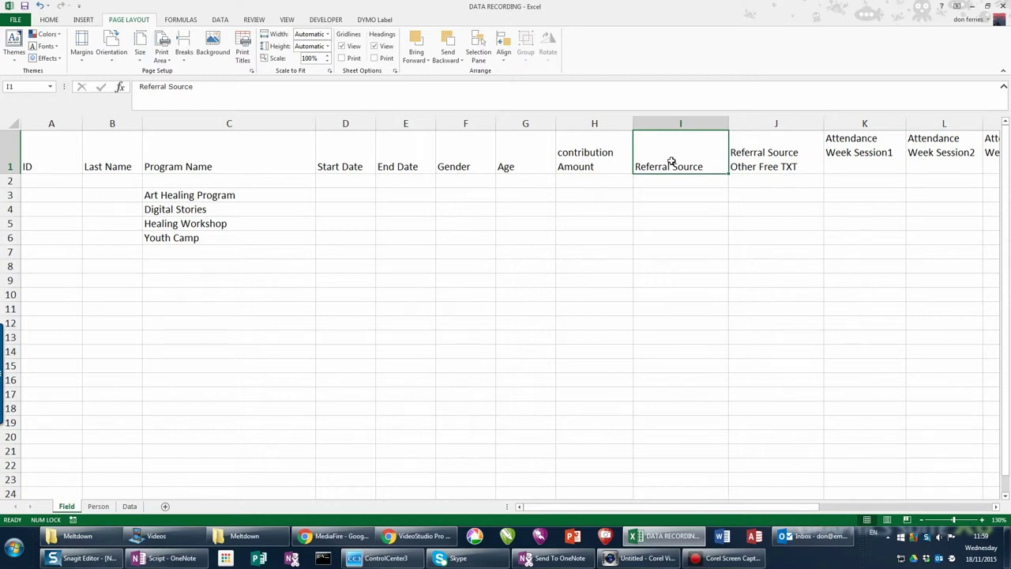
{"action": "key", "text": "Right"}
{"action": "key", "text": "Right"}
{"action": "key", "text": "Right"}
{"action": "key", "text": "Right"}
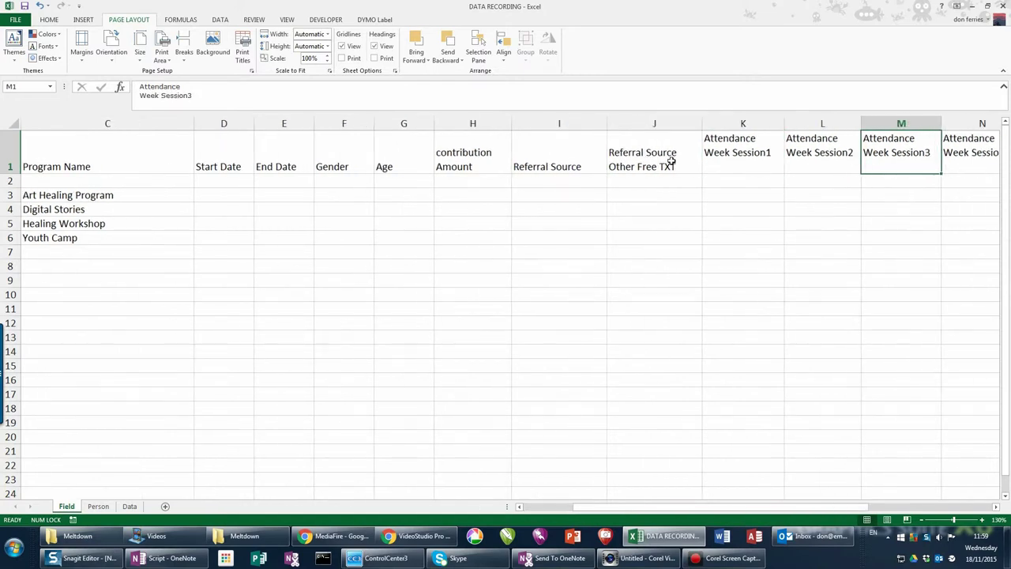
{"action": "key", "text": "Right"}
{"action": "key", "text": "Left"}
{"action": "key", "text": "Left"}
{"action": "key", "text": "Left"}
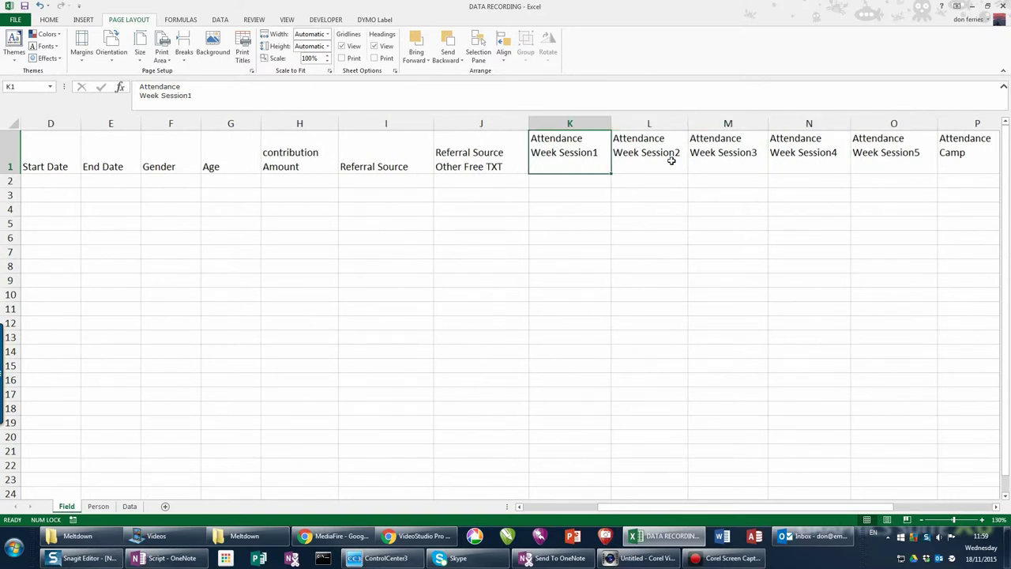
{"action": "key", "text": "ctrl+Home"}
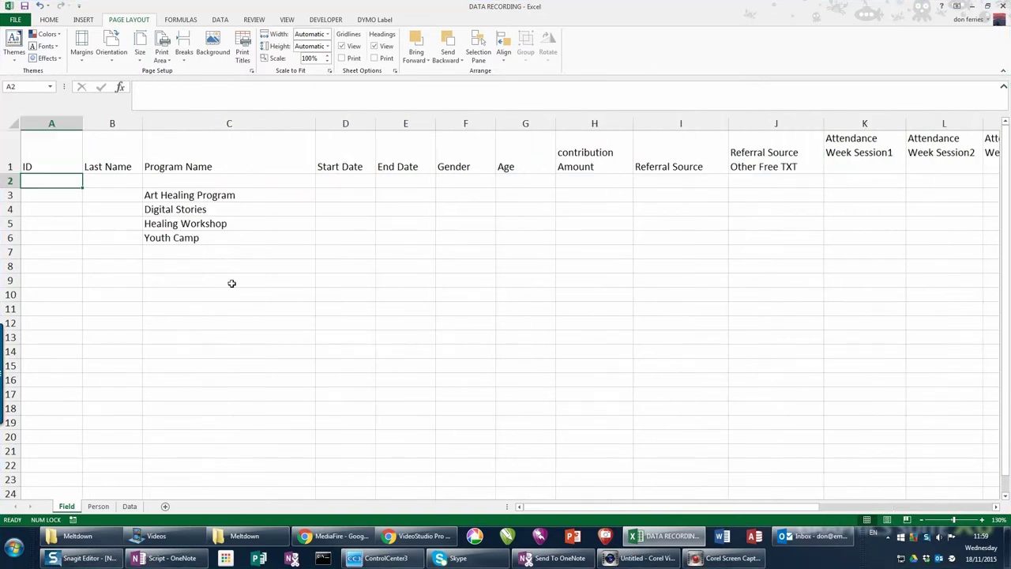
Select row 2, bring up the Home formatting tools, and start at cell A2
{"action": "left_click", "coordinate": [12, 181]}
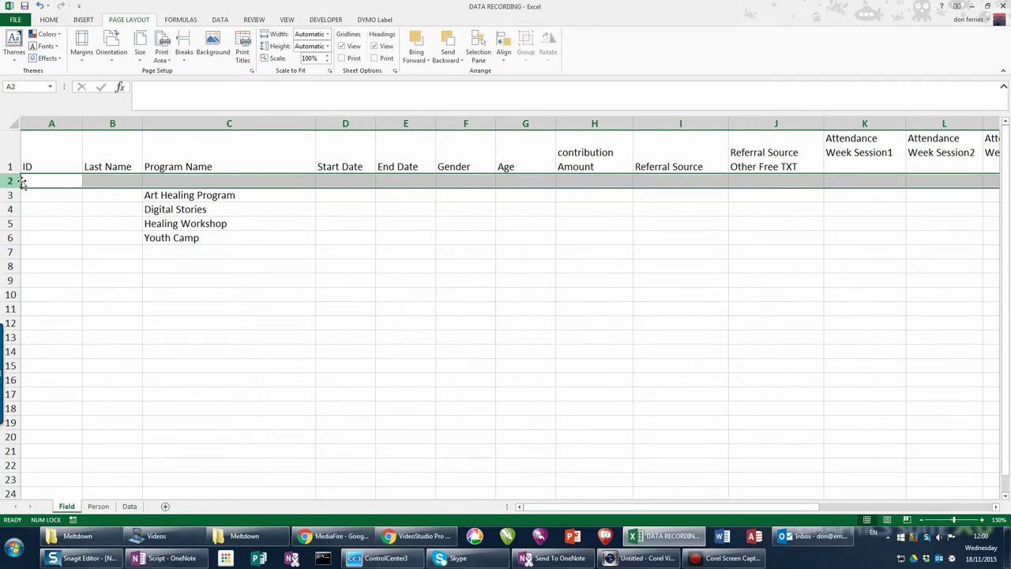
{"action": "left_click", "coordinate": [49, 19]}
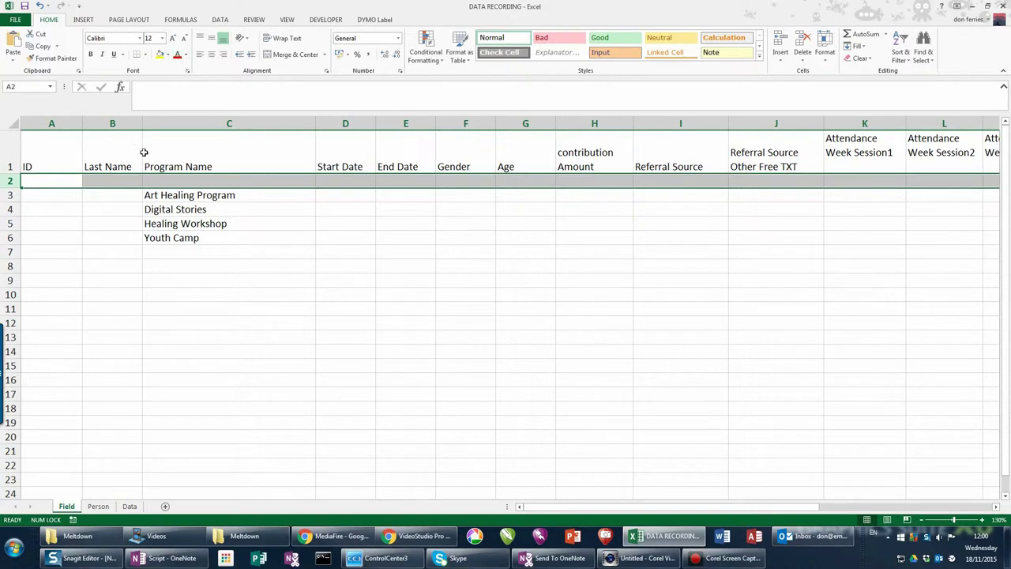
{"action": "left_click", "coordinate": [41, 182]}
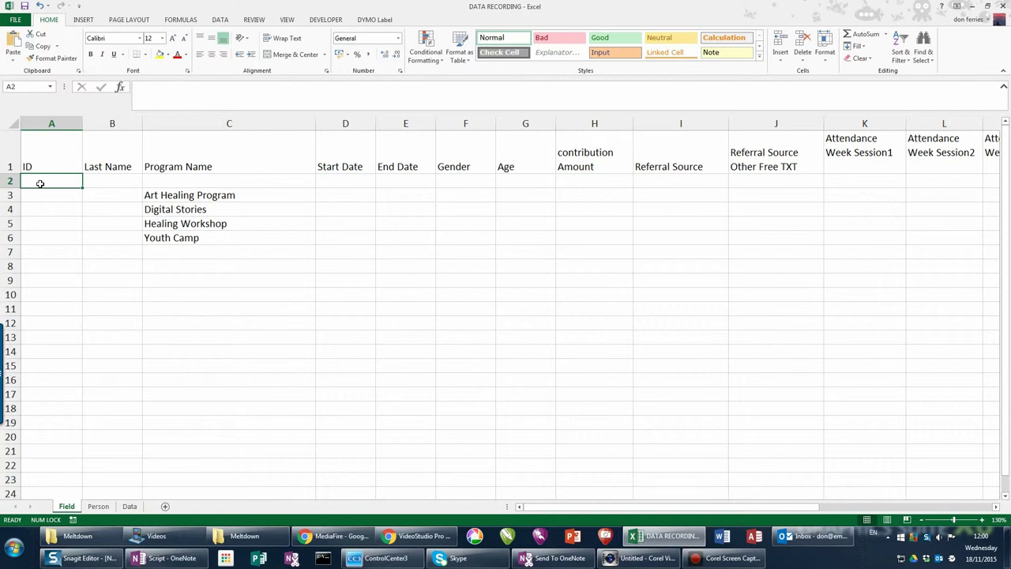
Label A2:D2 as number, text, valid data and date
{"action": "type", "text": "number"}
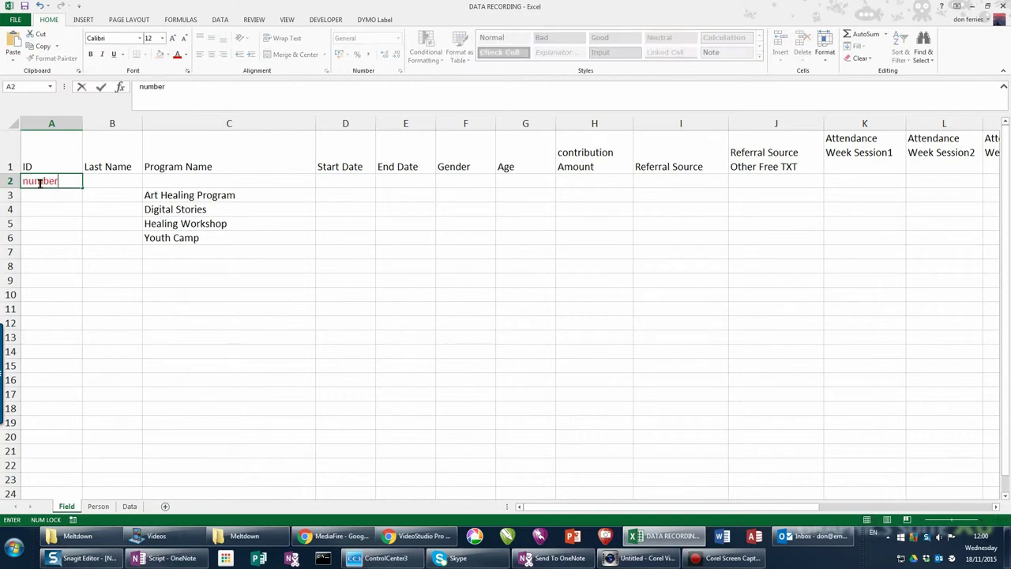
{"action": "key", "text": "Tab"}
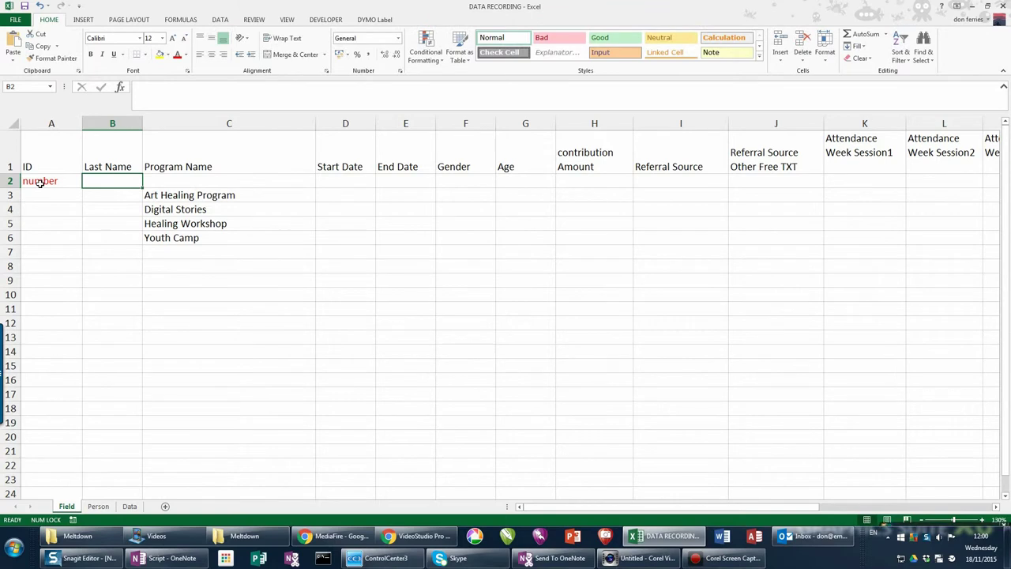
{"action": "type", "text": "text"}
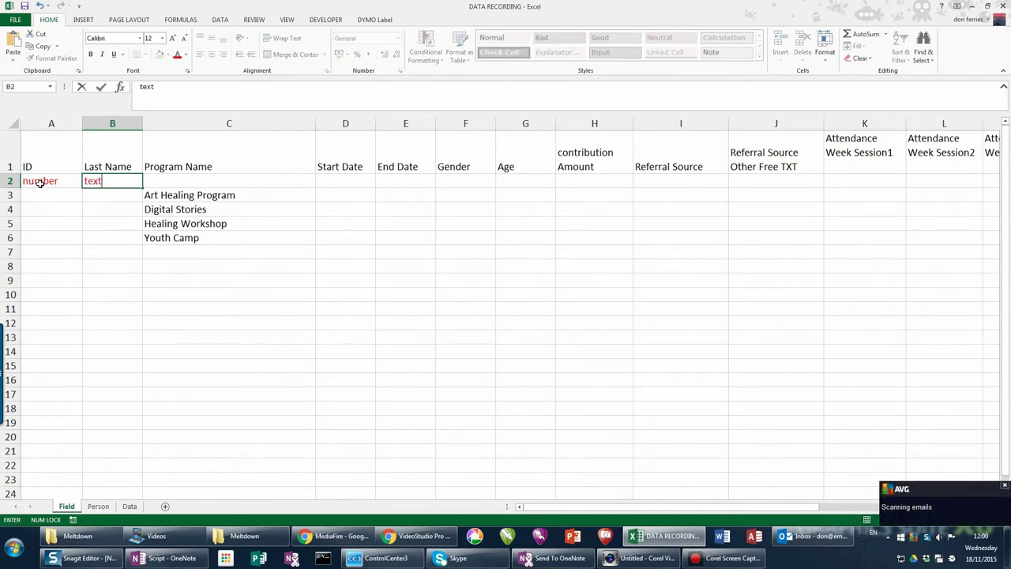
{"action": "key", "text": "Tab"}
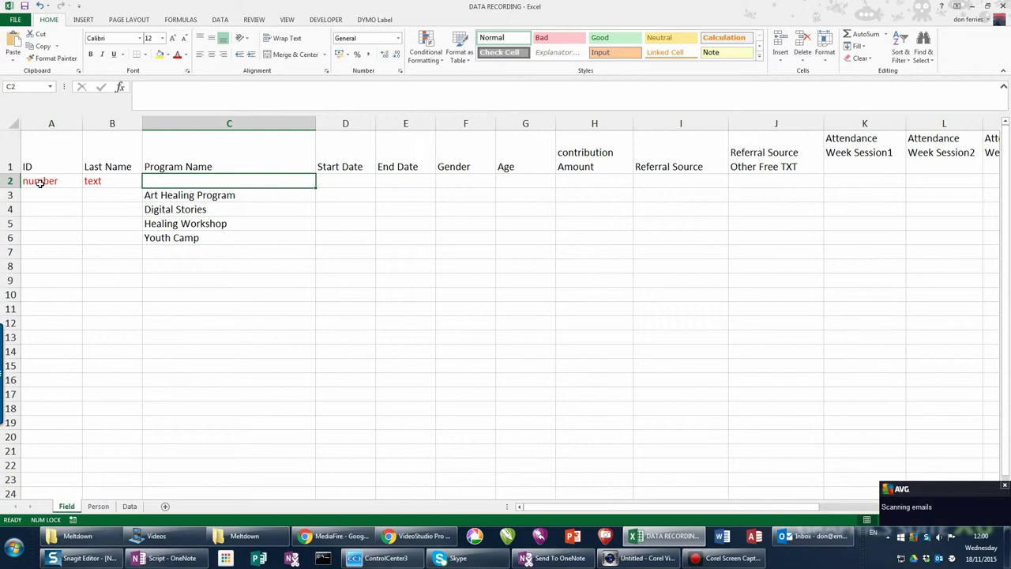
{"action": "type", "text": "va"}
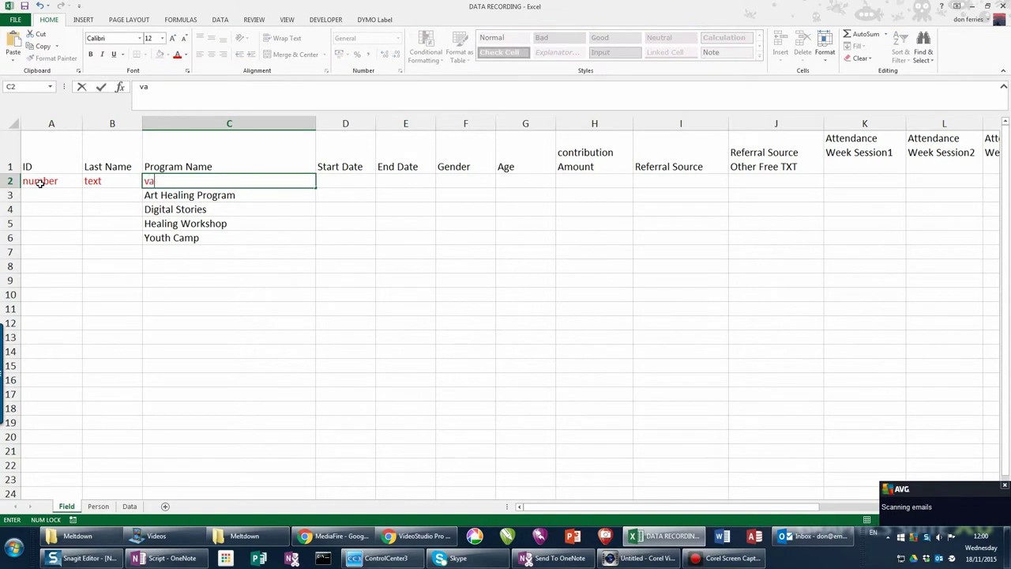
{"action": "type", "text": "lid da"}
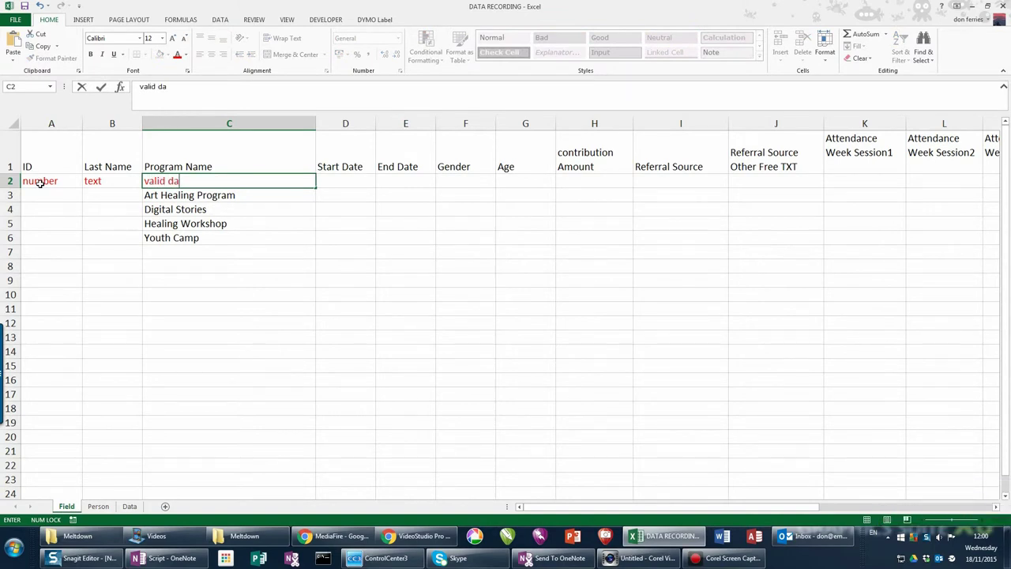
{"action": "type", "text": "ta"}
{"action": "key", "text": "Tab"}
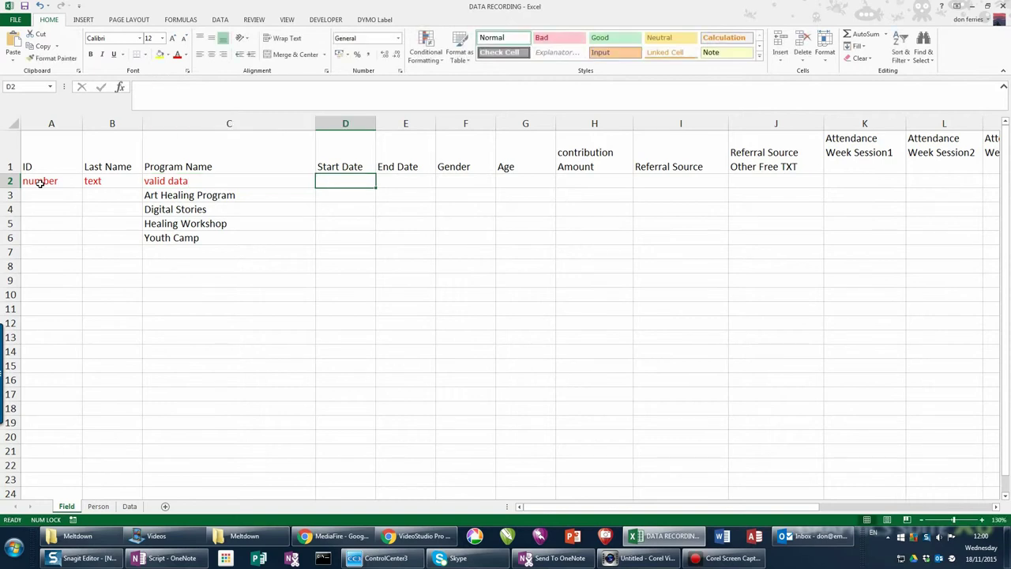
{"action": "type", "text": "date"}
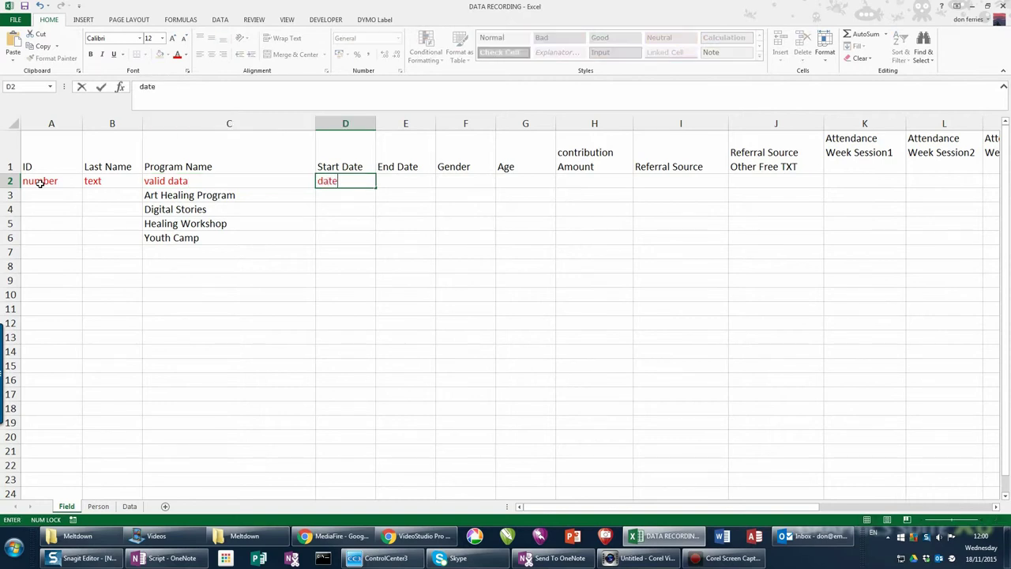
{"action": "key", "text": "Tab"}
Label E2 onward as date, valid data, number, number and valid data
{"action": "type", "text": "date"}
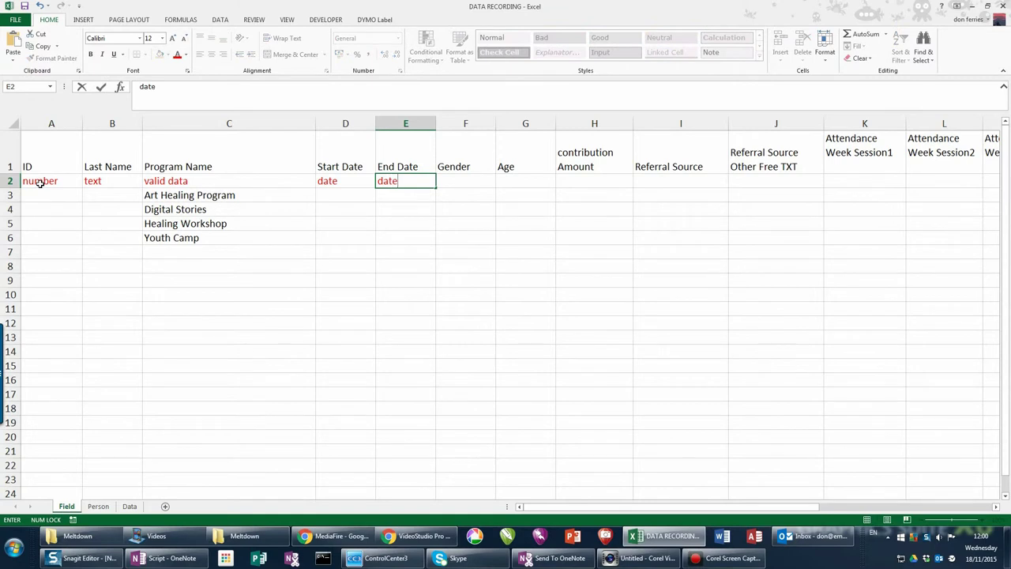
{"action": "key", "text": "Tab"}
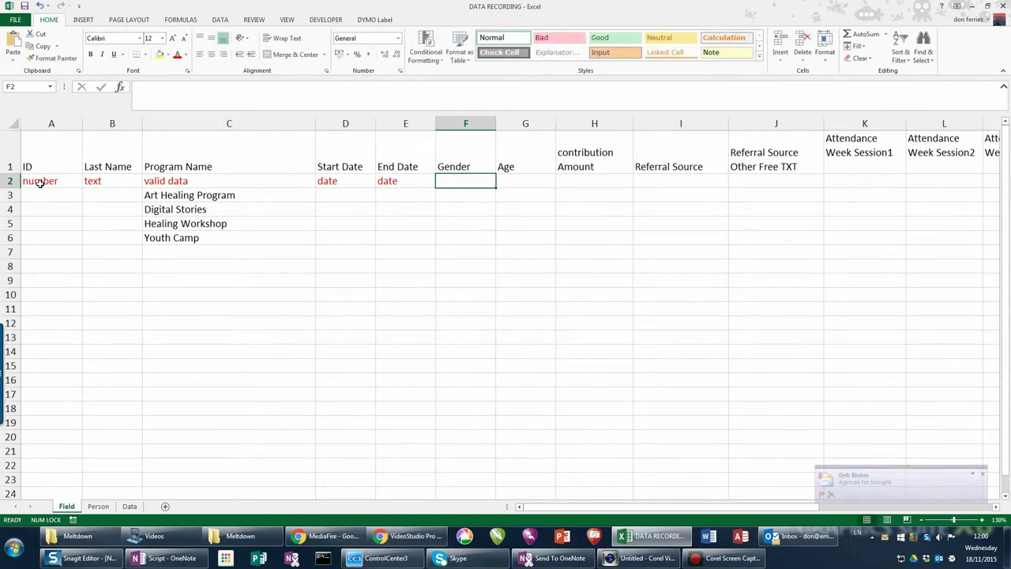
{"action": "type", "text": "v"}
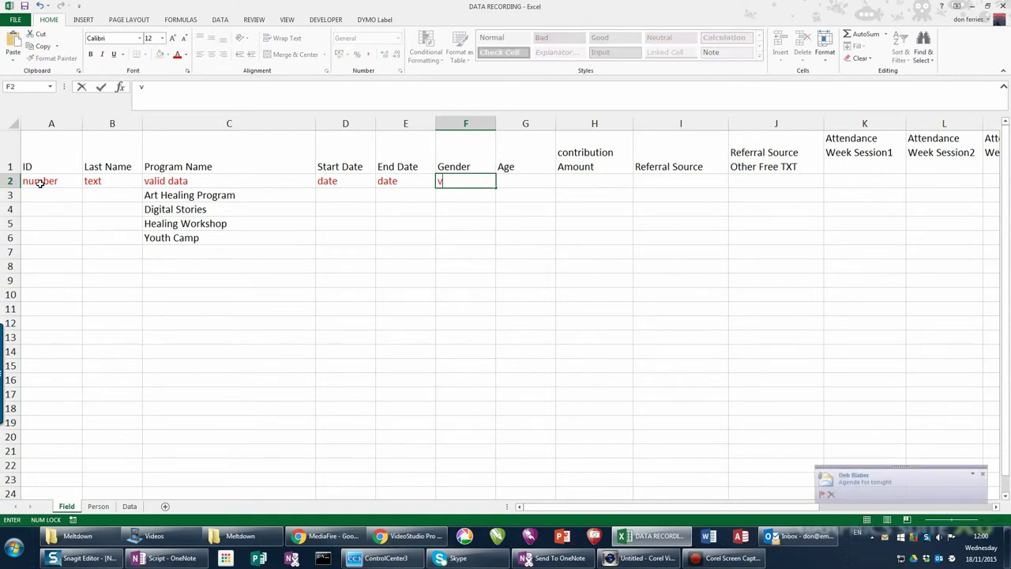
{"action": "type", "text": "alid data"}
{"action": "key", "text": "Tab"}
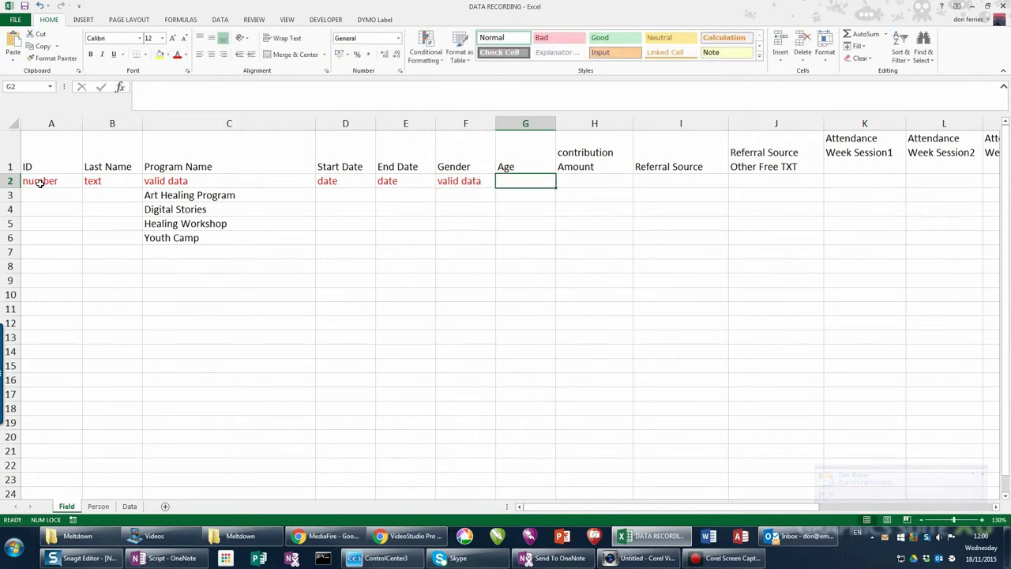
{"action": "type", "text": "number"}
{"action": "key", "text": "Tab"}
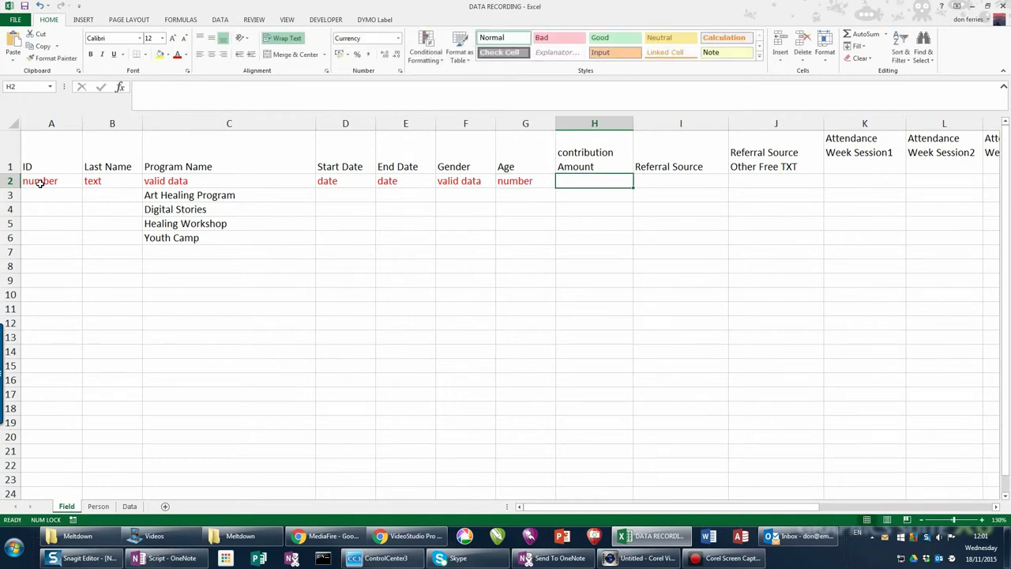
{"action": "type", "text": "number"}
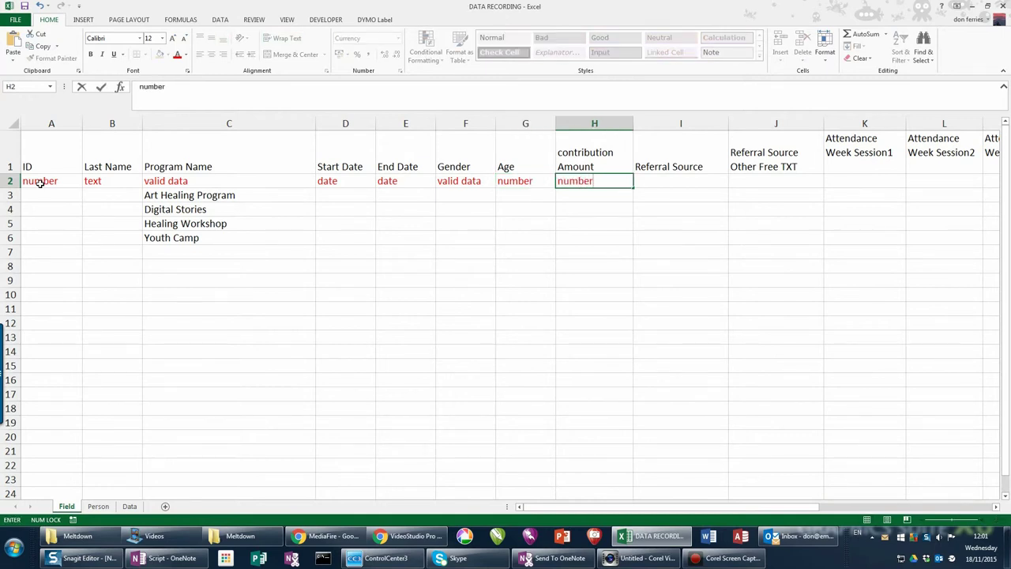
{"action": "key", "text": "Tab"}
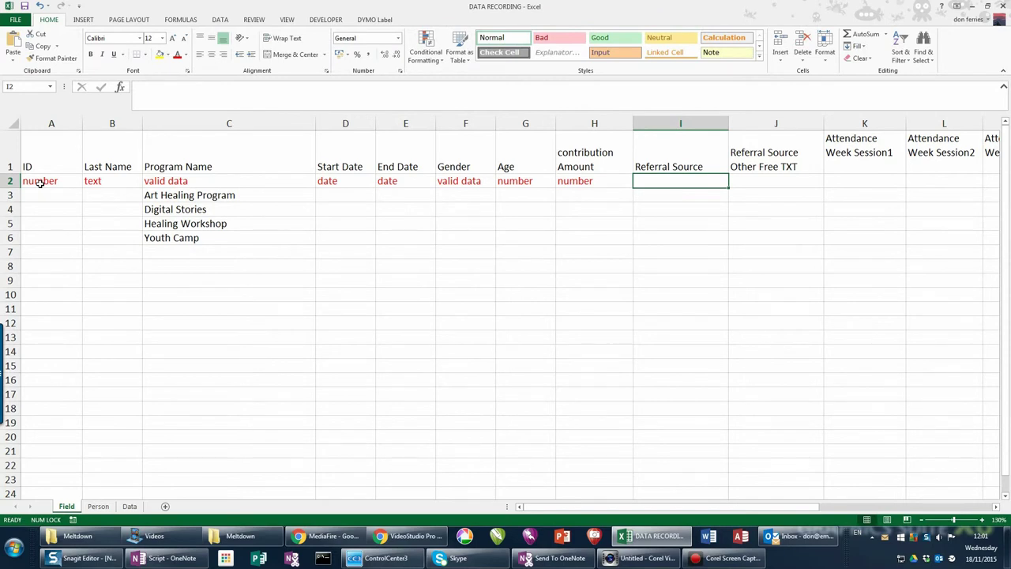
{"action": "type", "text": "valid "}
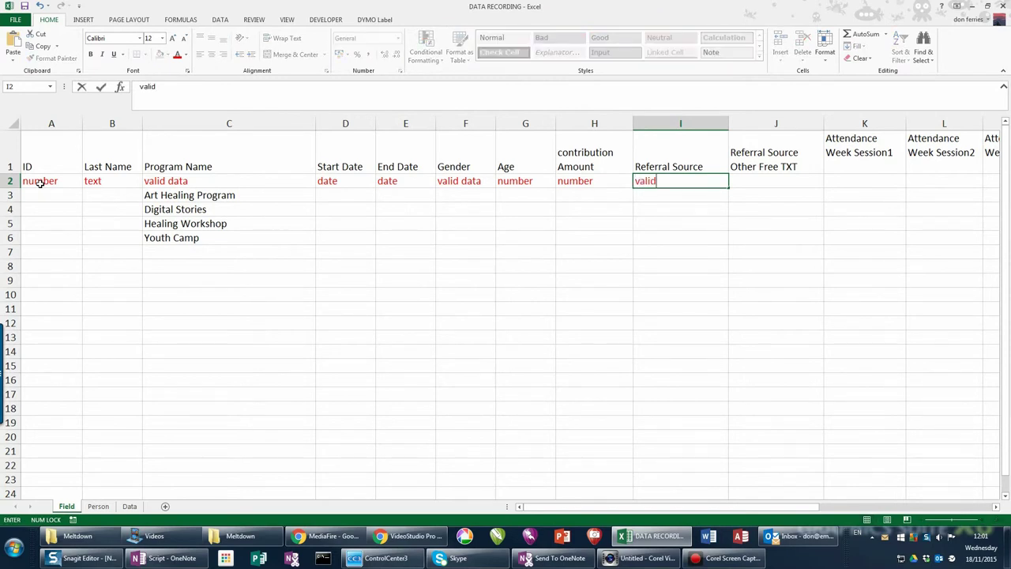
{"action": "type", "text": "data"}
{"action": "key", "text": "Left"}
{"action": "key", "text": "Left"}
{"action": "key", "text": "Left"}
{"action": "key", "text": "Left"}
{"action": "key", "text": "Left"}
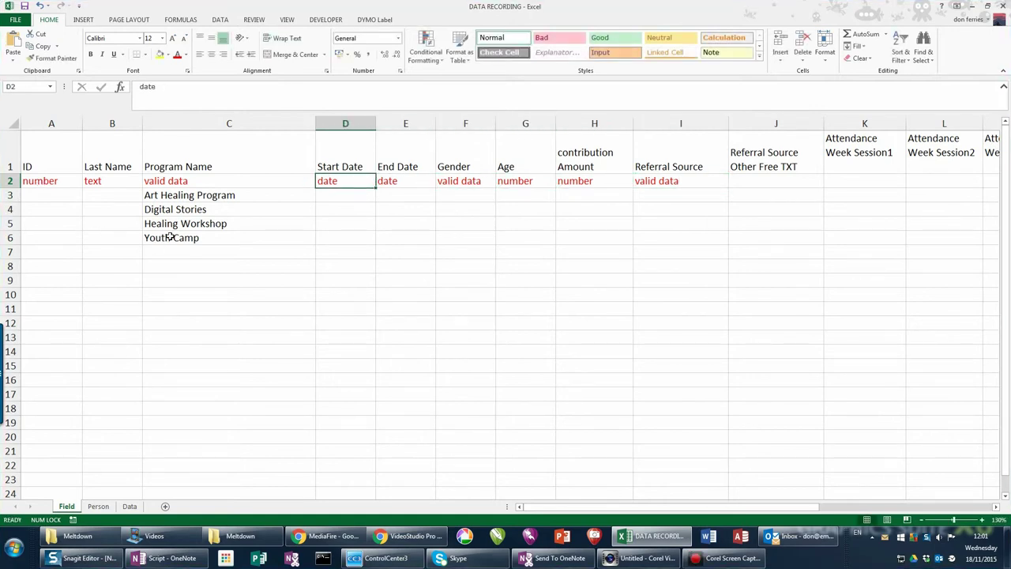
{"action": "left_click", "coordinate": [171, 197]}
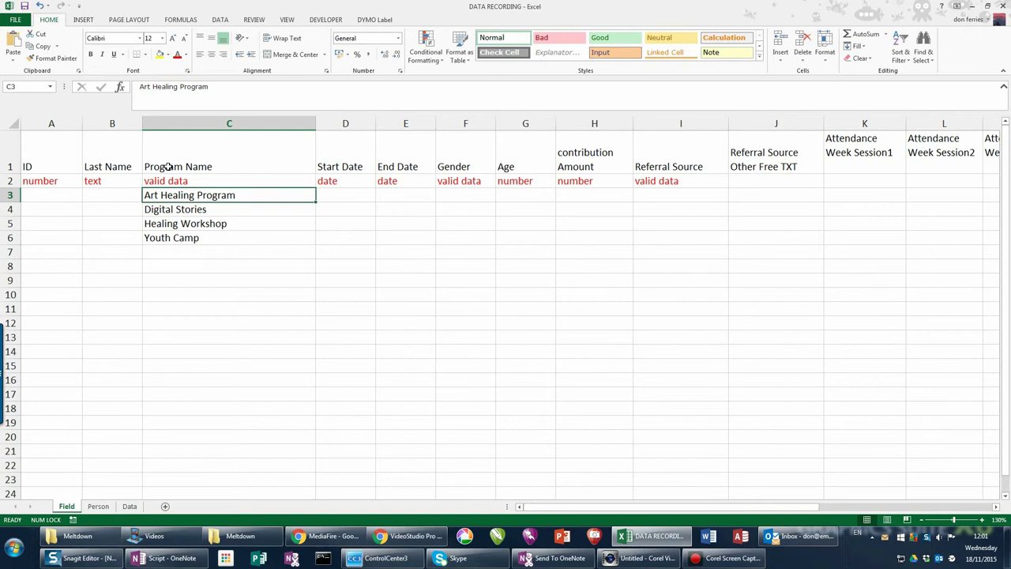
{"action": "left_click", "coordinate": [168, 166]}
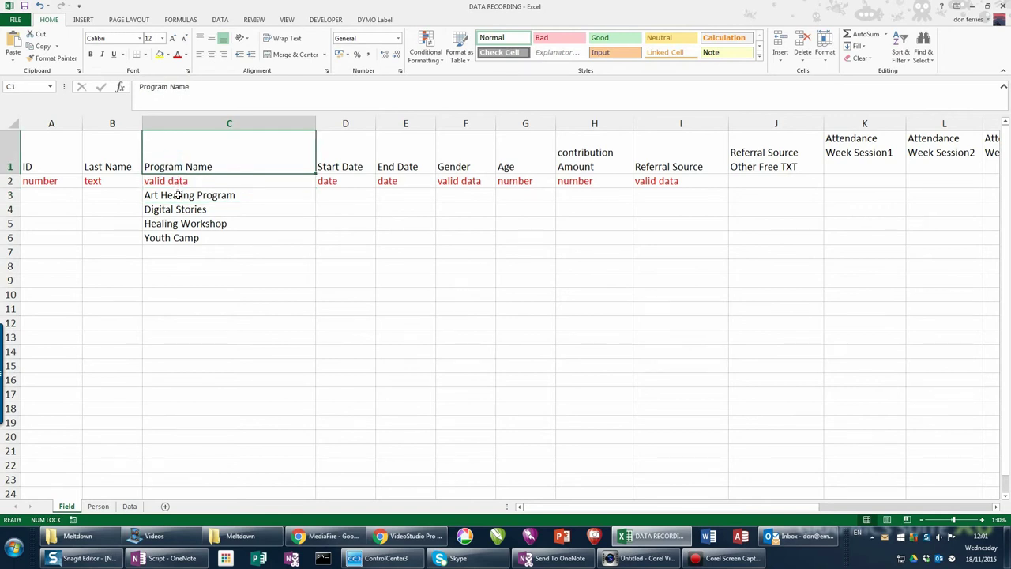
{"action": "left_click_drag", "start_coordinate": [178, 197], "coordinate": [180, 237]}
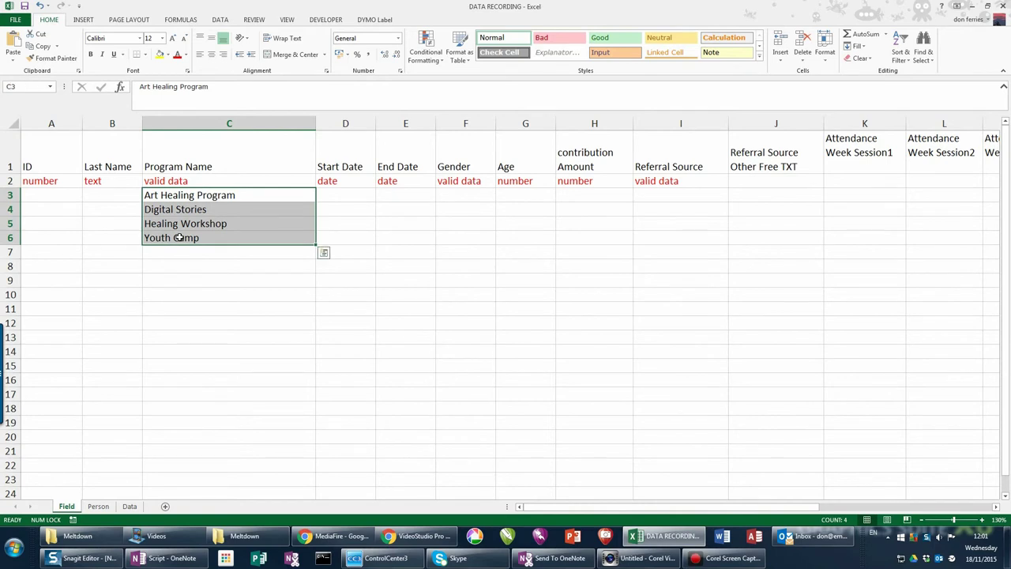
{"action": "left_click", "coordinate": [194, 195]}
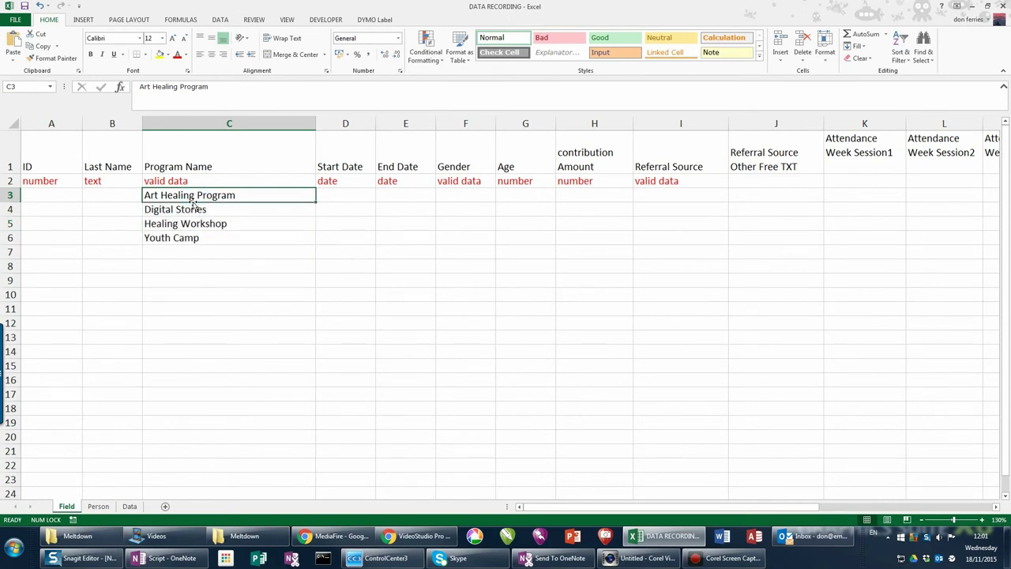
{"action": "left_click", "coordinate": [190, 210]}
{"action": "left_click", "coordinate": [192, 224]}
{"action": "left_click", "coordinate": [189, 236]}
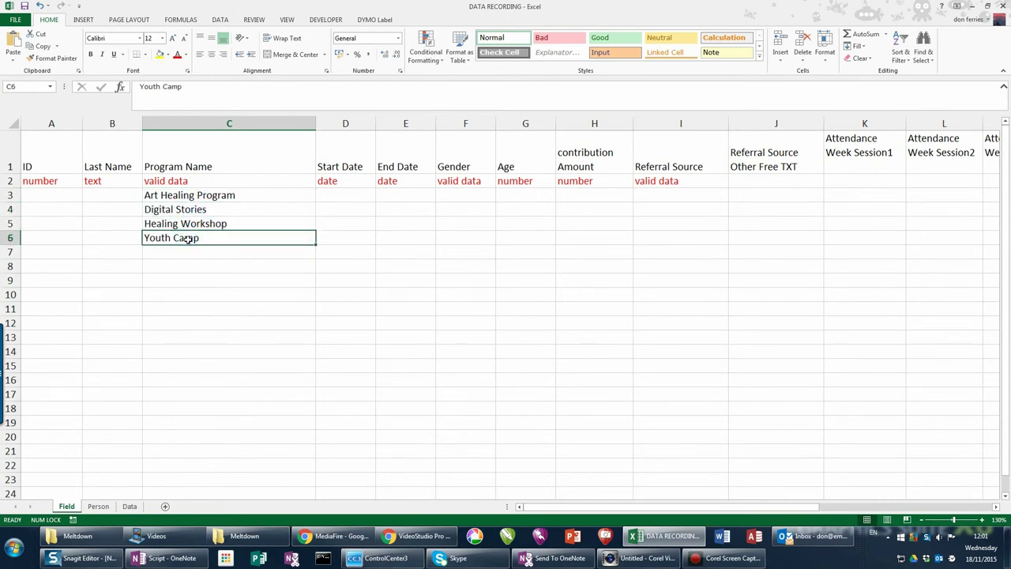
{"action": "left_click", "coordinate": [196, 195]}
{"action": "left_click", "coordinate": [213, 238]}
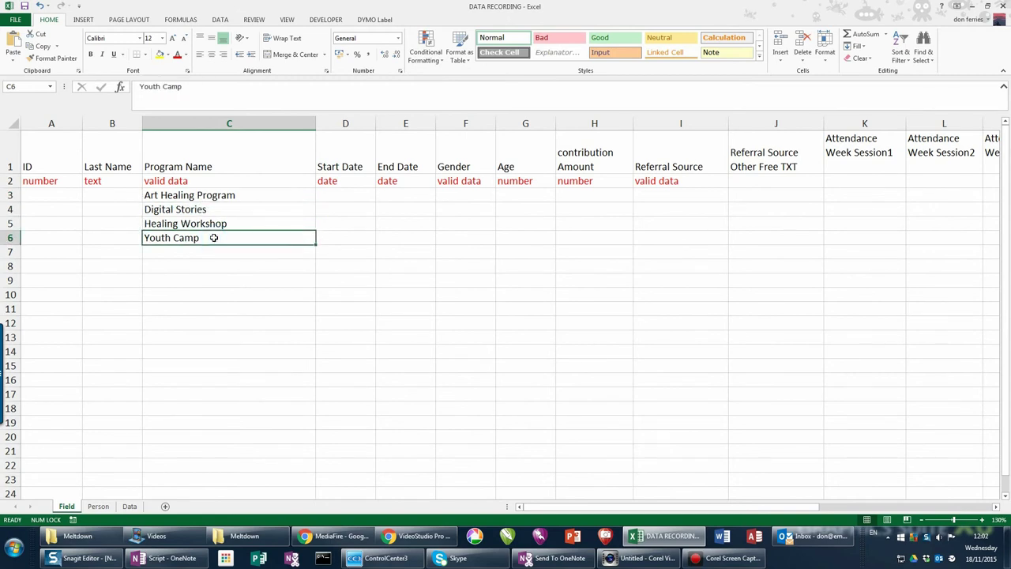